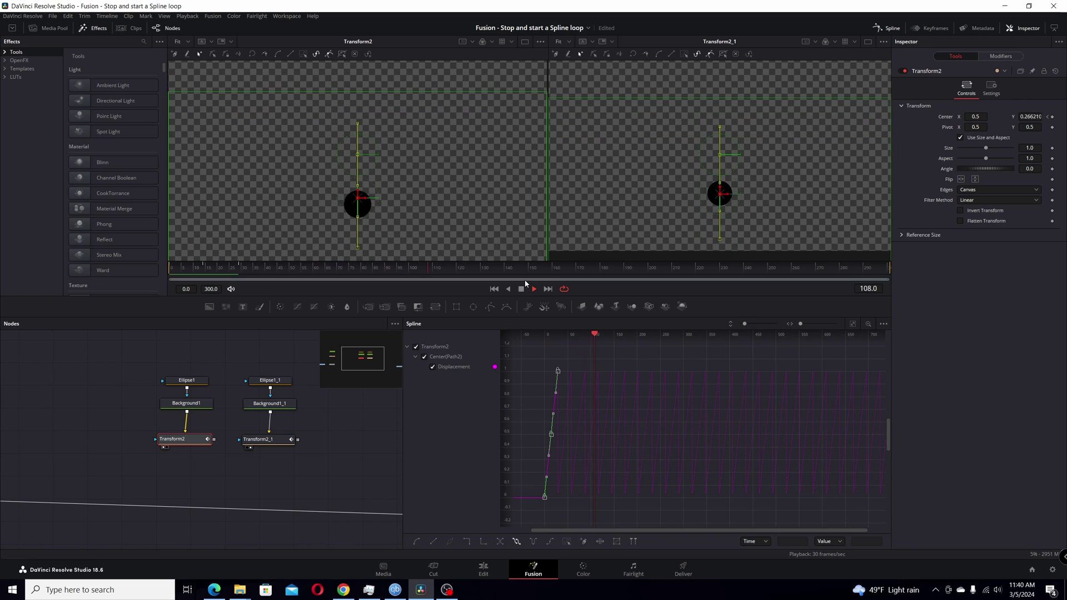
Step: Play the finished Transform2_1 animation from the start and examine its stop-and-start displacement curve
left_click(521, 290)
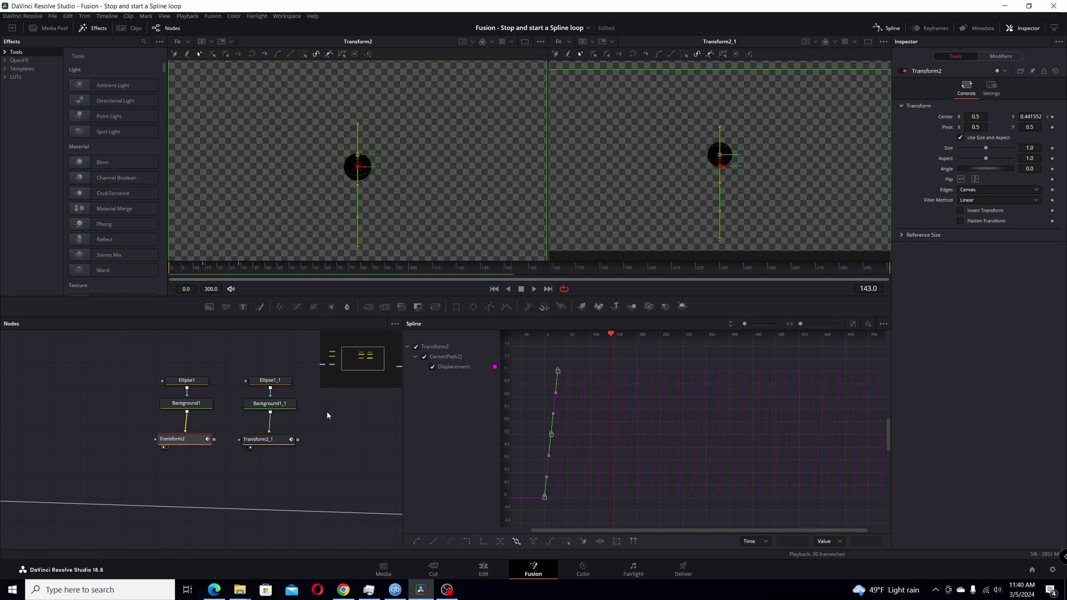
left_click(272, 441)
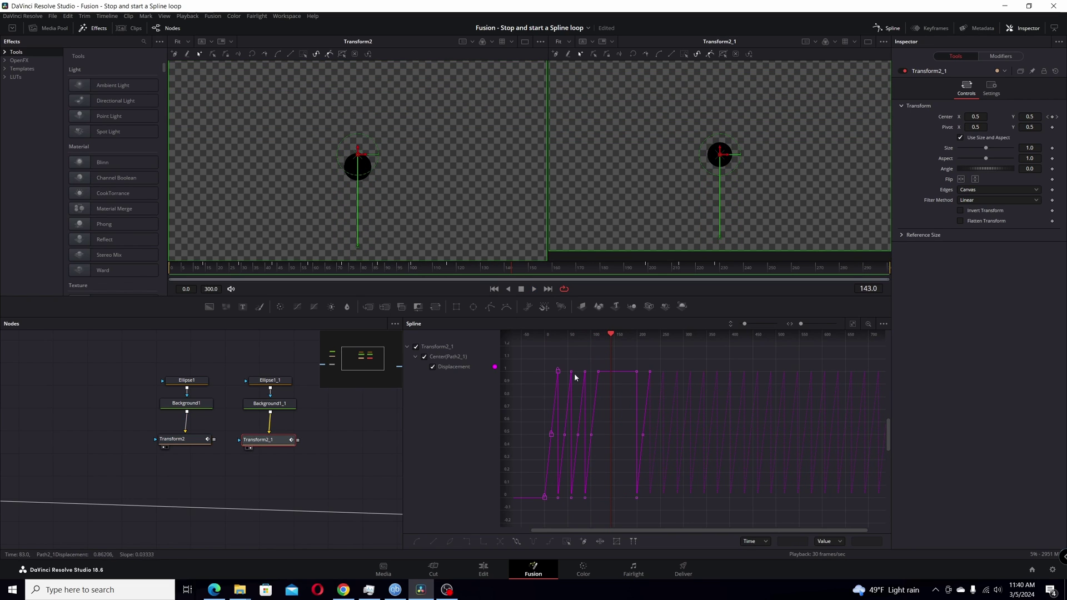
left_click(494, 289)
left_click(534, 289)
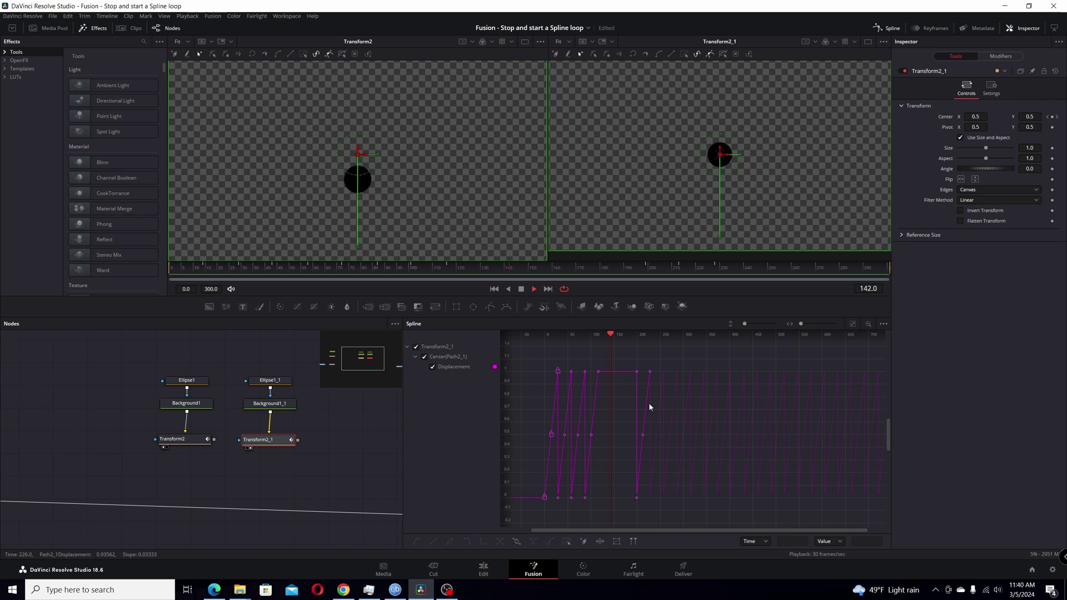
left_click(521, 289)
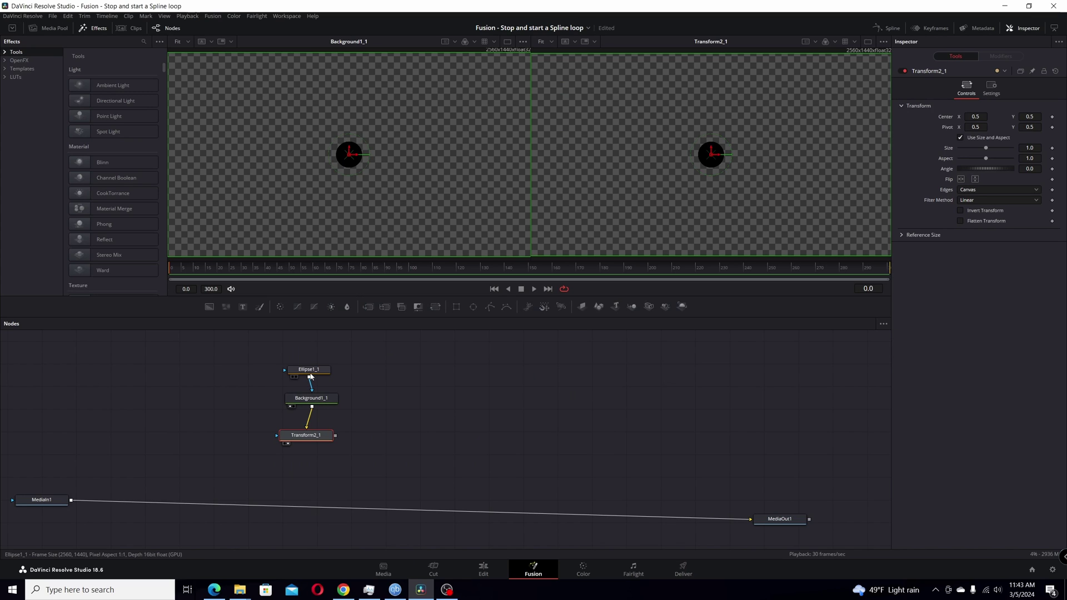
Step: Align the Transform2_1 node beneath Background1_1 and keyframe its Center at frame 0
left_click(310, 398)
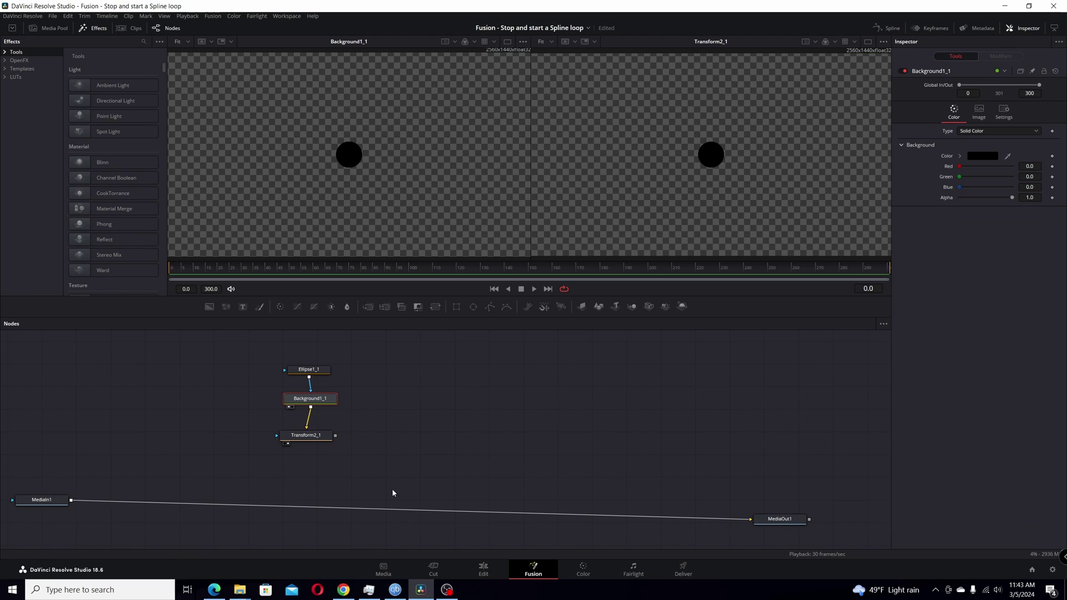
left_click_drag(300, 439, 305, 438)
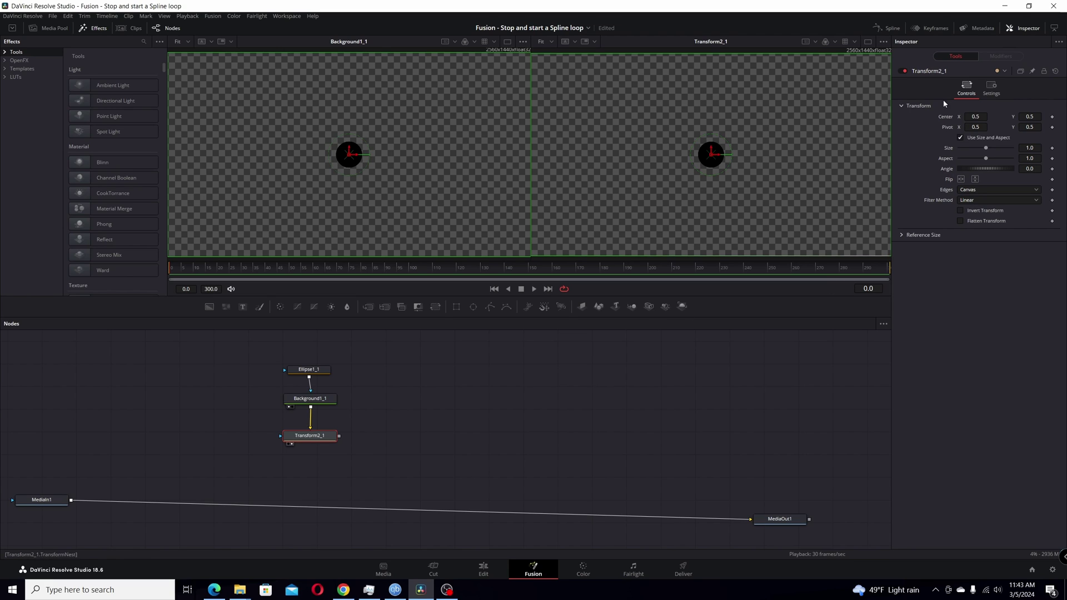
left_click(1052, 117)
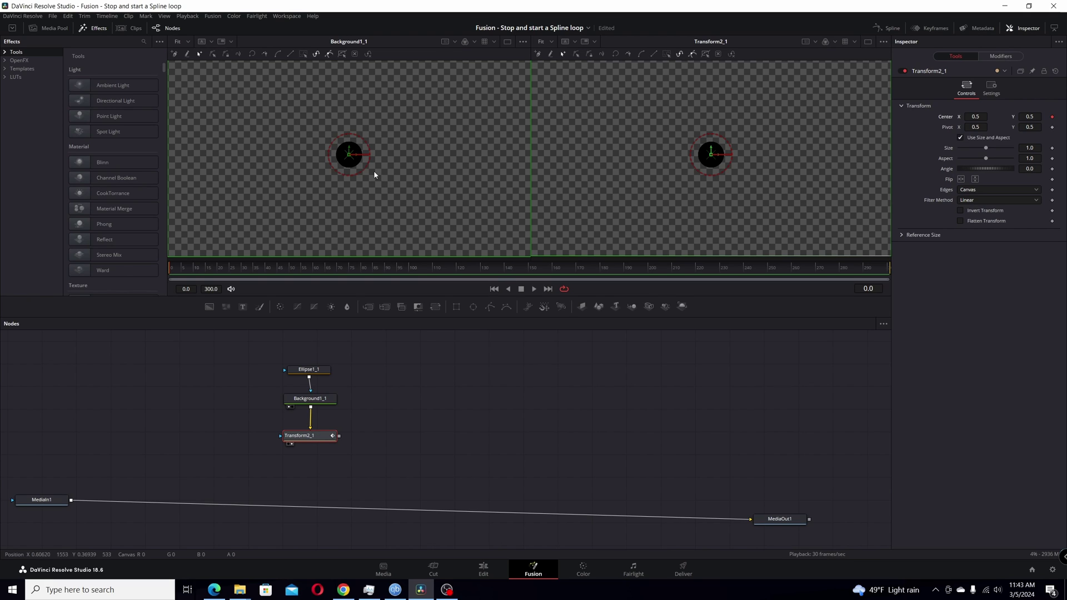
Step: At frame 14, move the black circle straight down to a Center Y of about 0.063
left_click(868, 289)
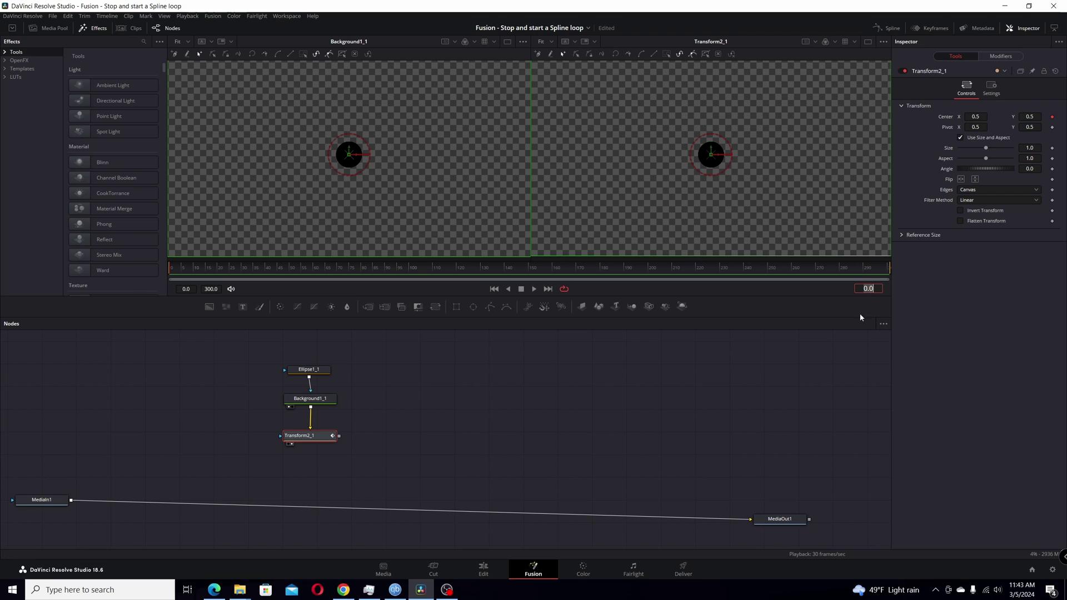
type("14")
key("Return")
left_click_drag(349, 153, 356, 246)
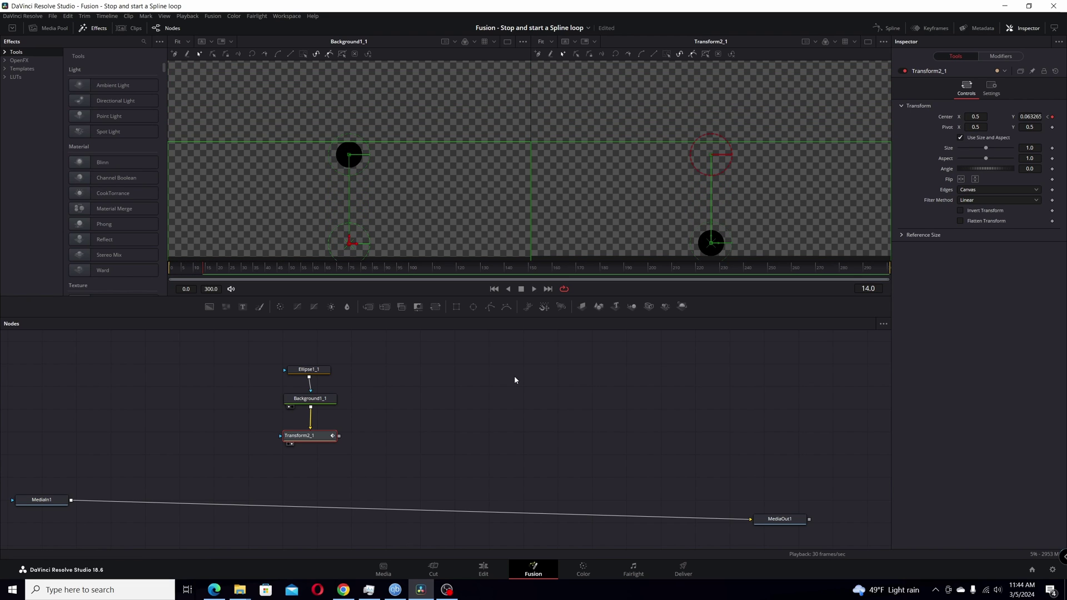
Step: At frame 29, set Transform2_1's Center Y back to 0.5
left_click(869, 288)
type("1")
key("BackSpace")
type("29")
key("Return")
left_click(1031, 116)
double_click(1030, 117)
key("BackSpace")
type("0.5")
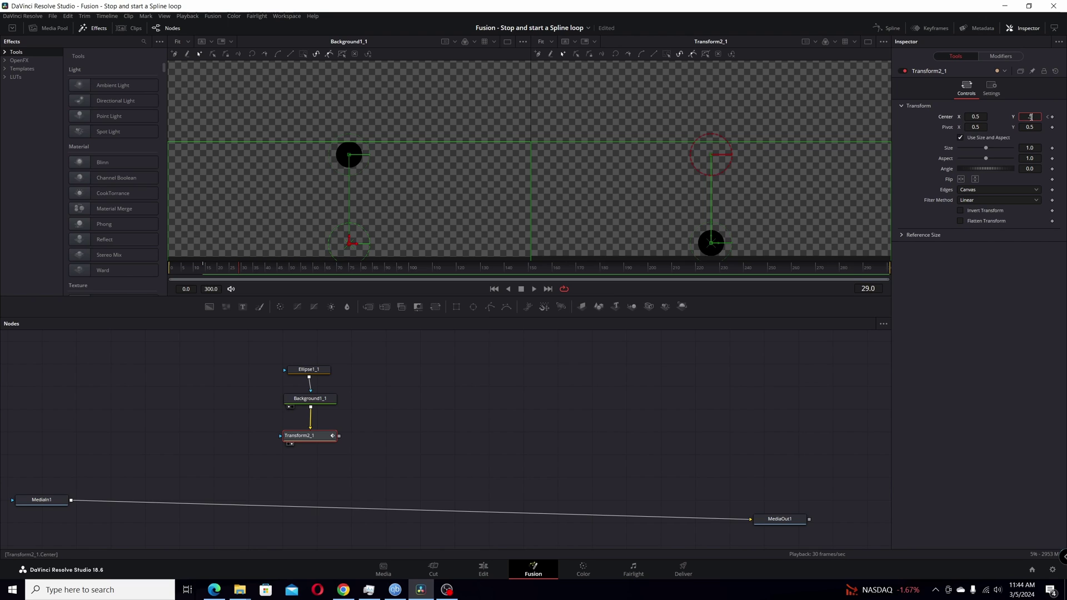
key("Tab")
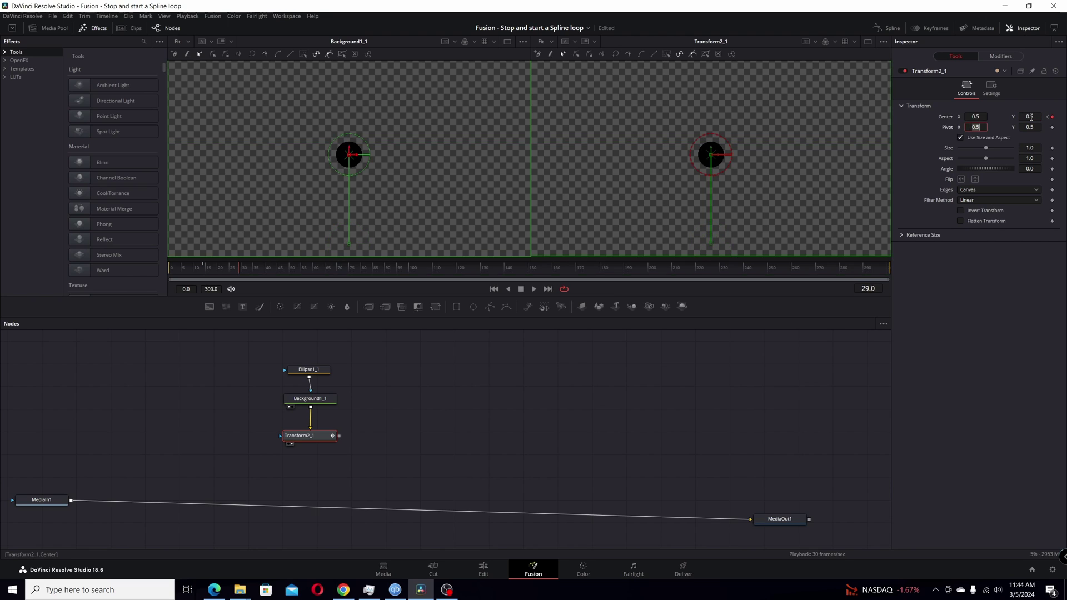
Step: Play the circle's down-and-up movement from the start, then return to the first frame
left_click(493, 289)
left_click(532, 289)
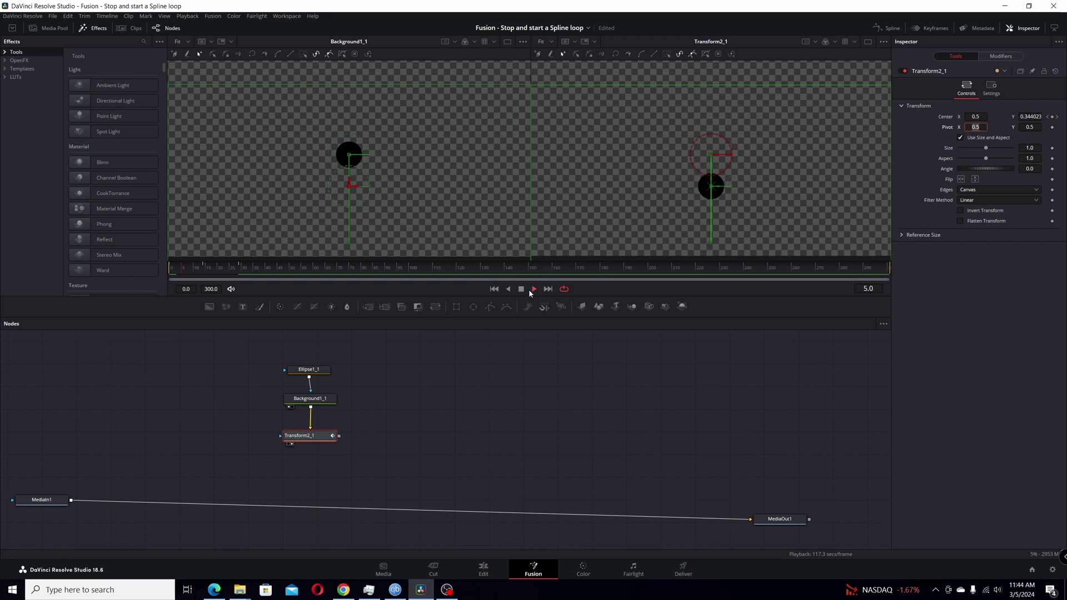
left_click(521, 289)
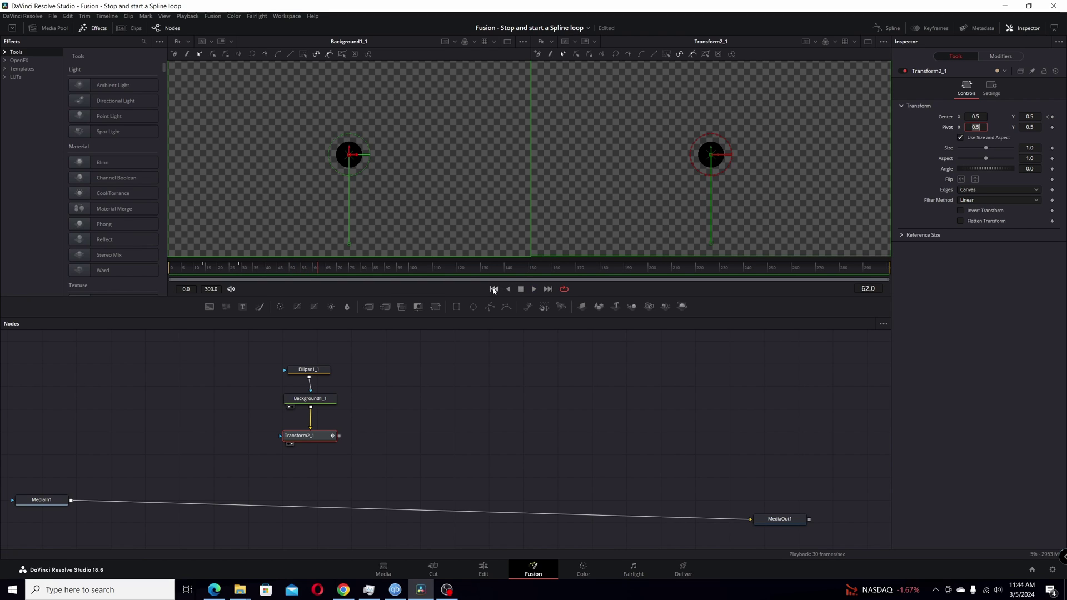
left_click(494, 289)
Step: Display Transform2_1's Displacement curve in the Spline editor and set all its keyframes to loop
left_click(890, 28)
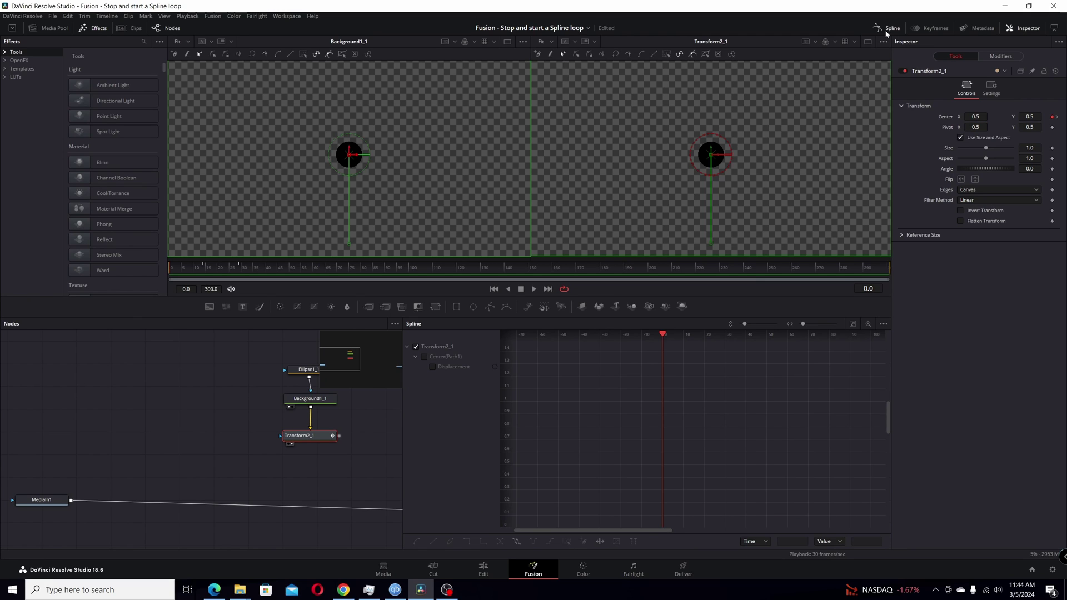
left_click(433, 366)
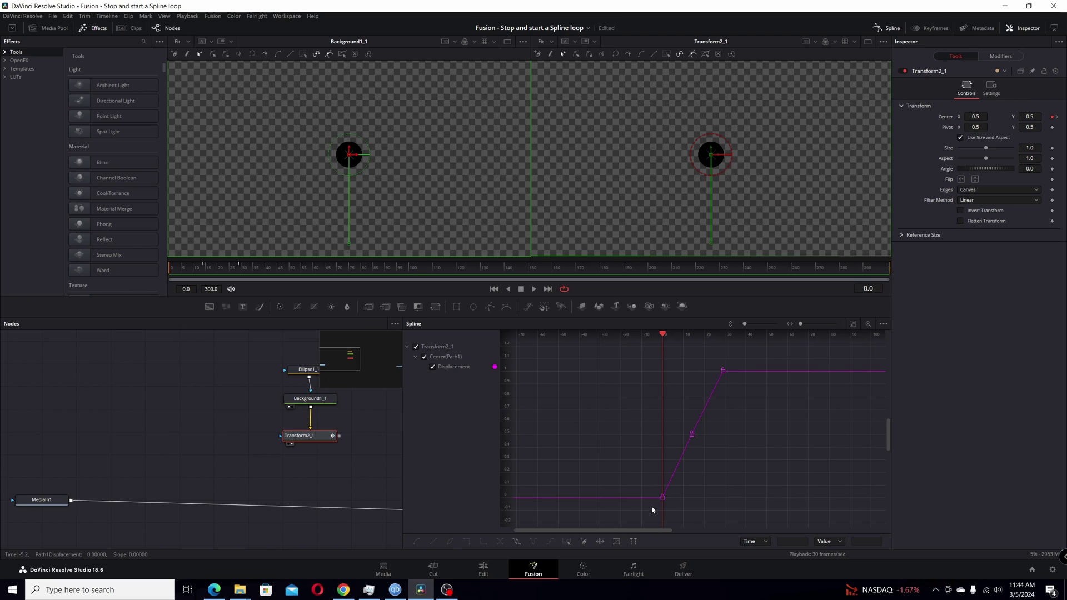
left_click_drag(651, 505, 745, 361)
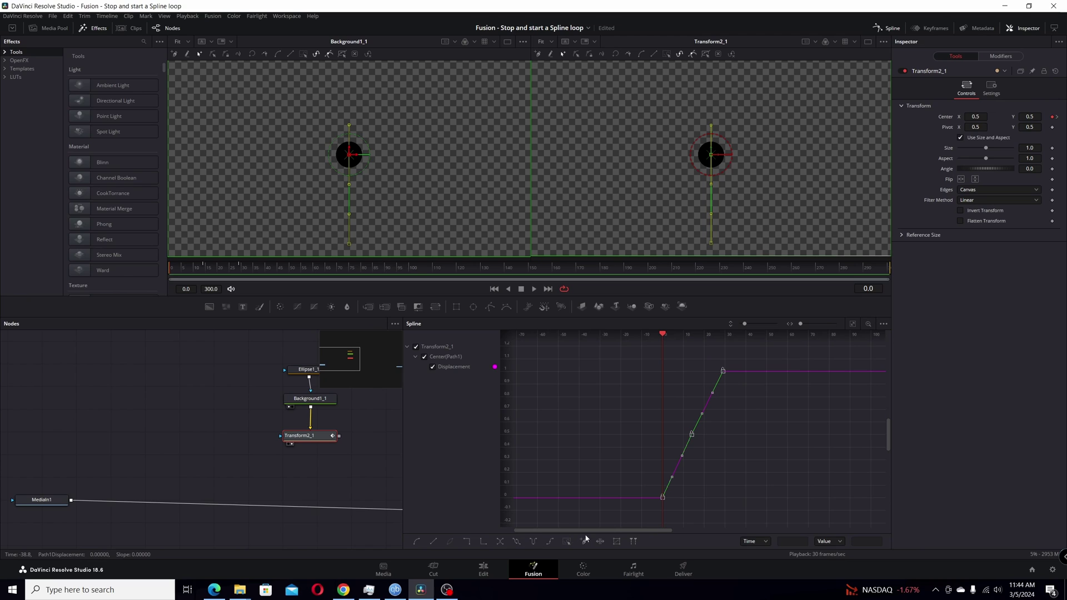
left_click(516, 542)
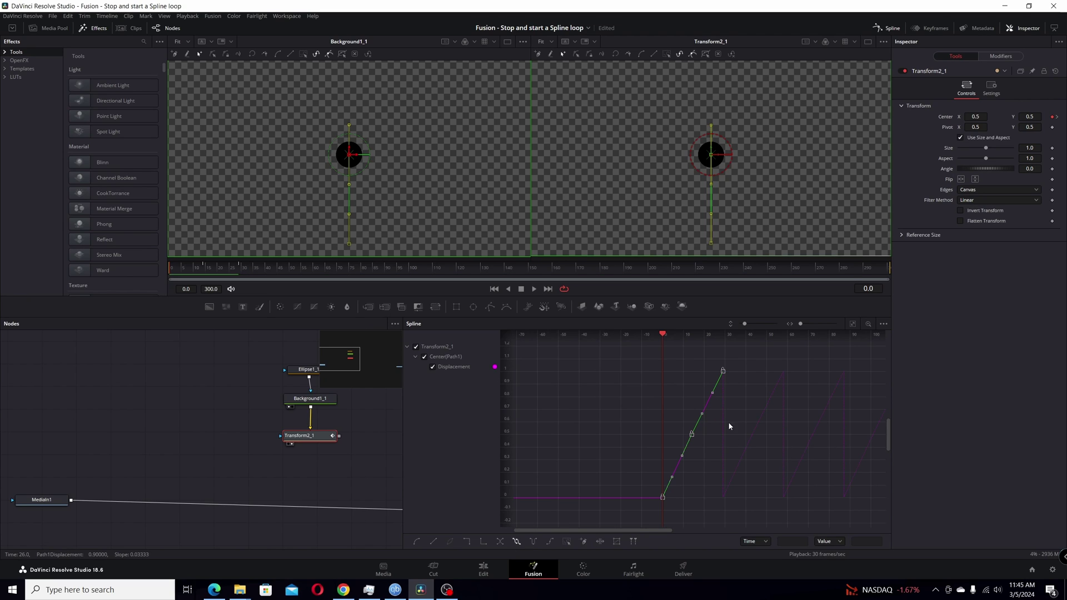
Step: Play the looping animation to check the endless repeat, then return to the first frame
left_click(533, 290)
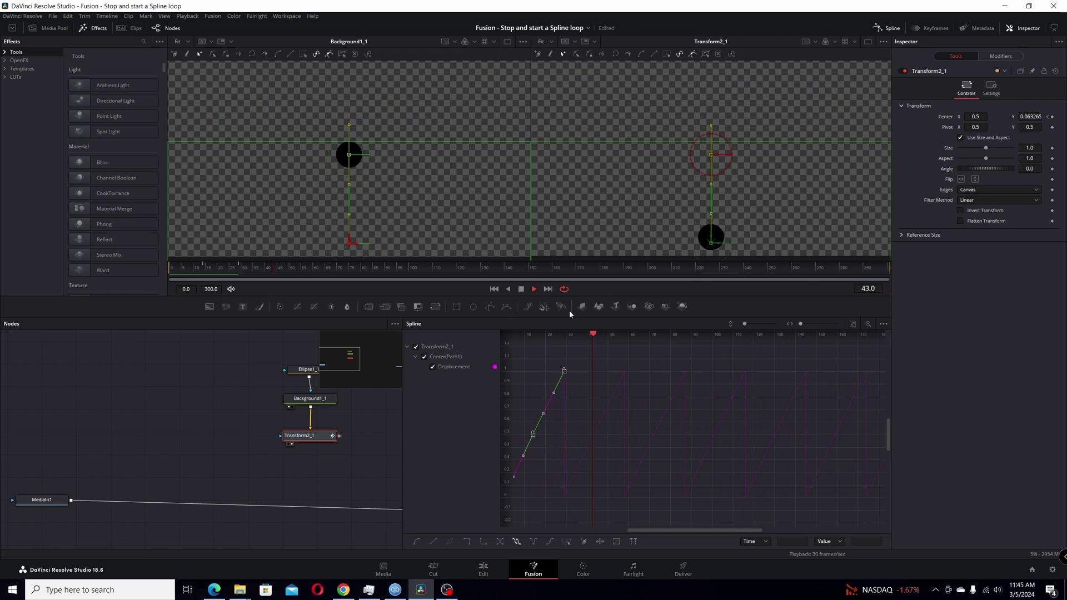
left_click(532, 288)
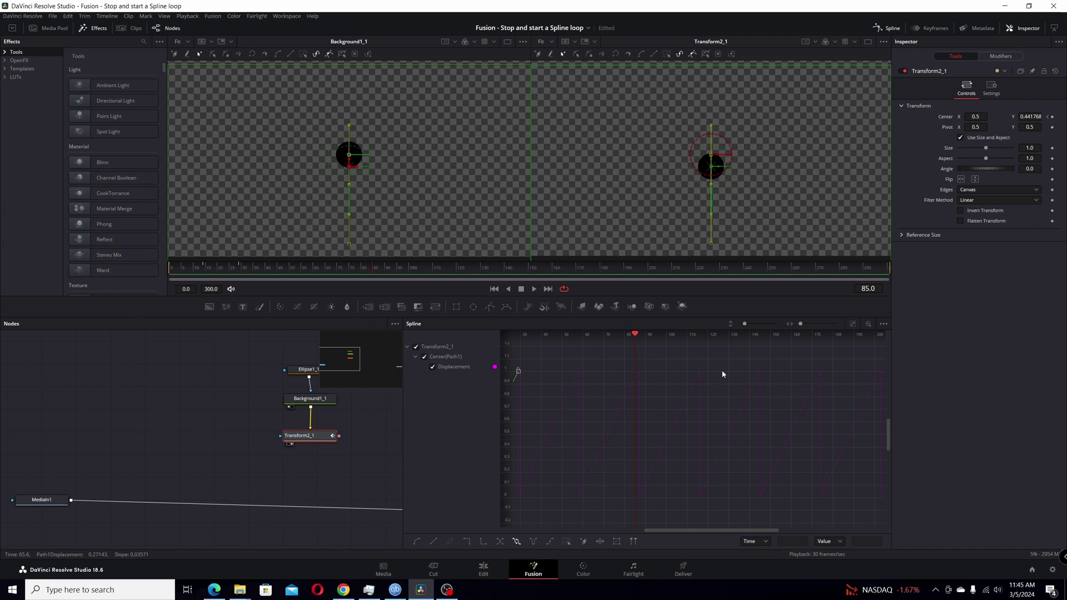
left_click(494, 289)
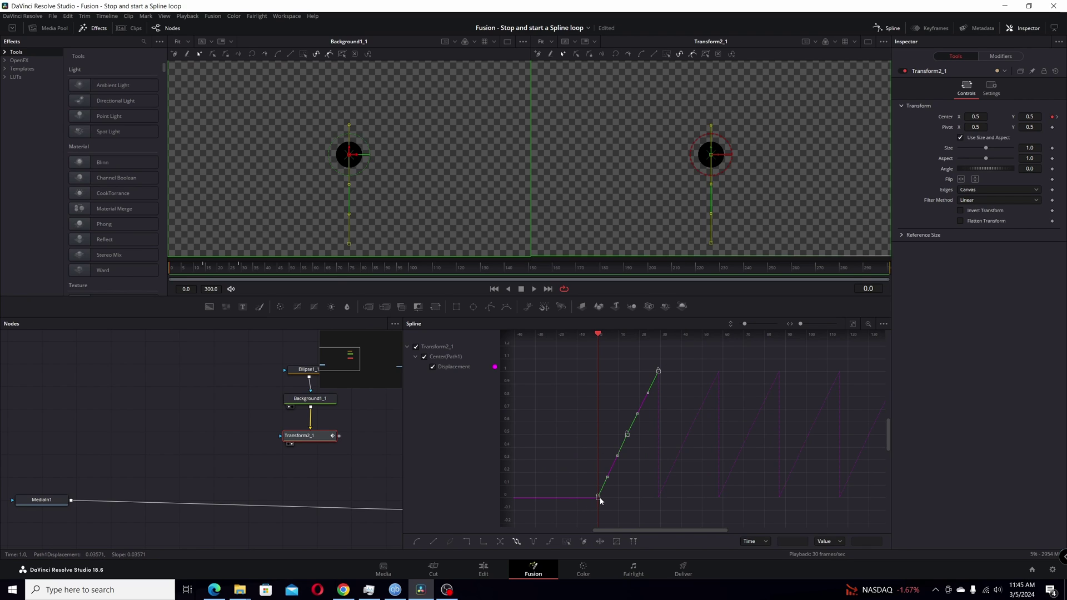
Step: Duplicate the selected Displacement keyframes as a loop with 3 loops
right_click(626, 441)
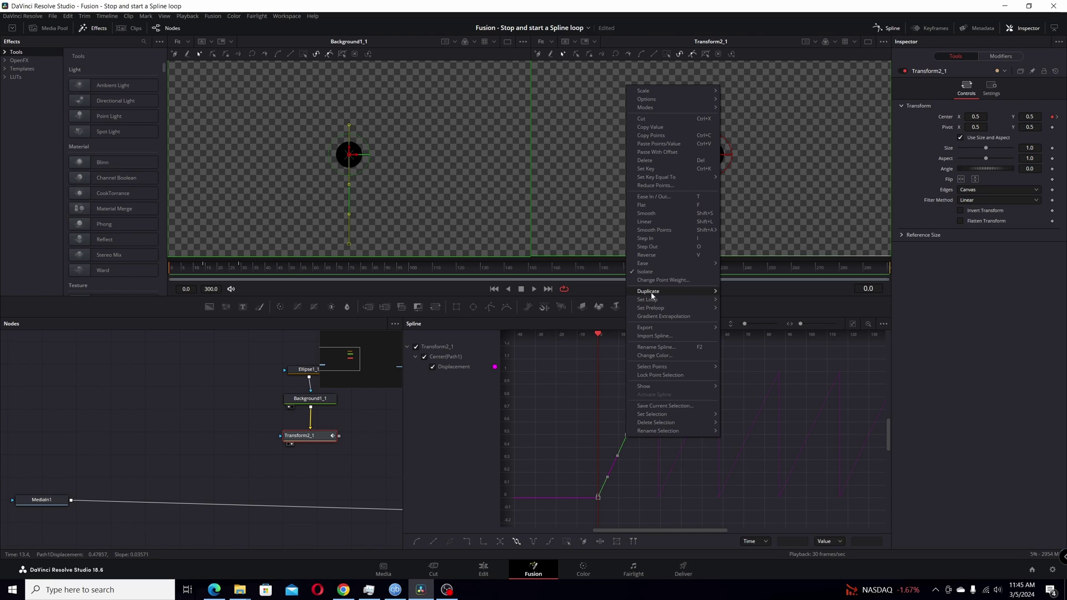
mouse_move(651, 296)
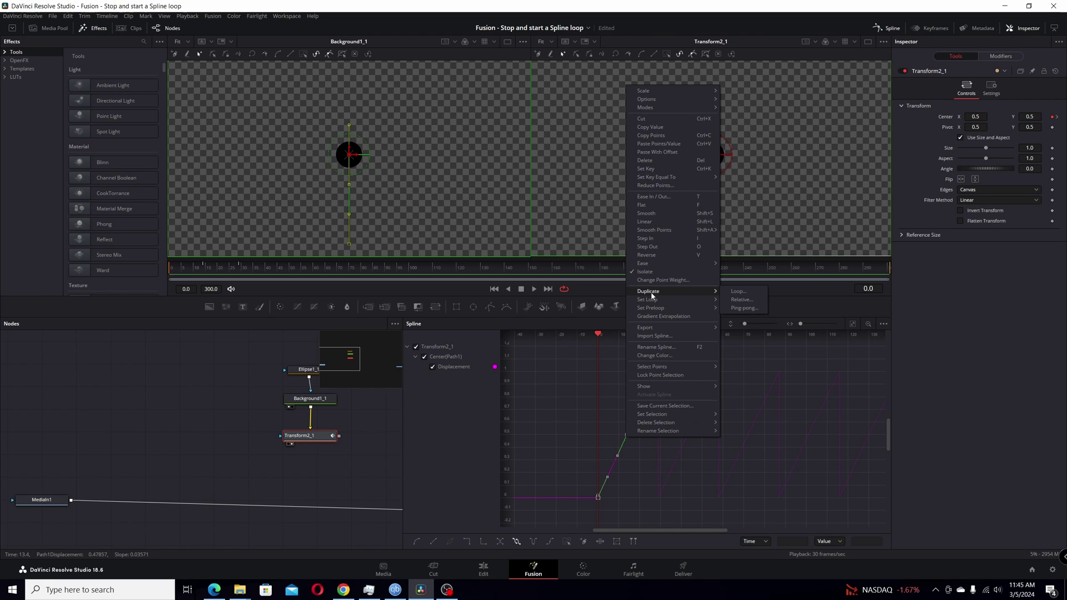
left_click(738, 291)
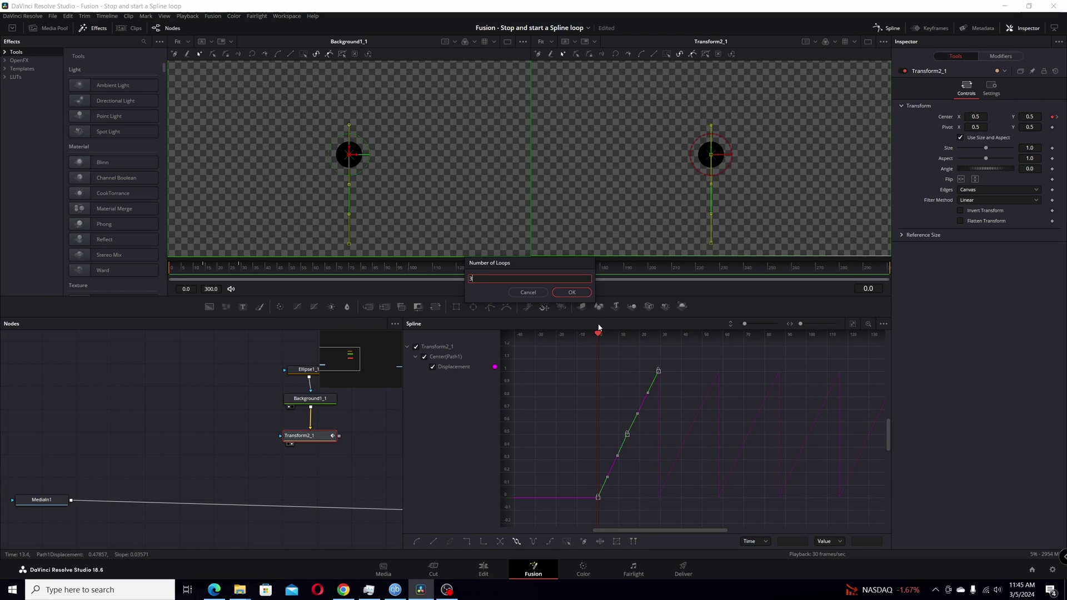
left_click(572, 292)
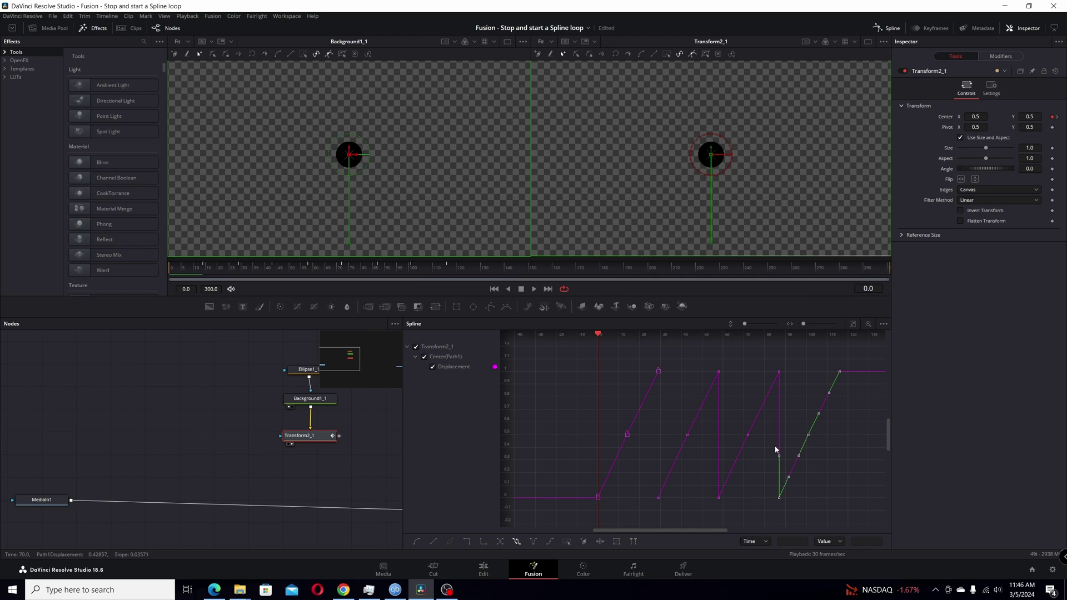
Step: Play the animation to check the duplicated cycles and where the movement stops
left_click_drag(793, 430, 772, 429)
left_click(534, 288)
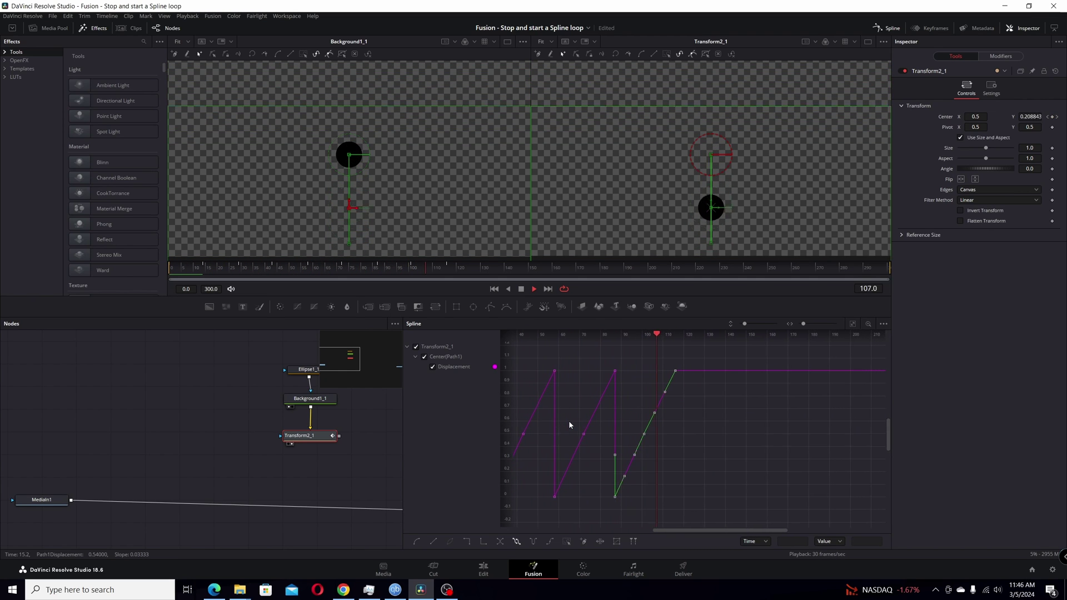
left_click(521, 289)
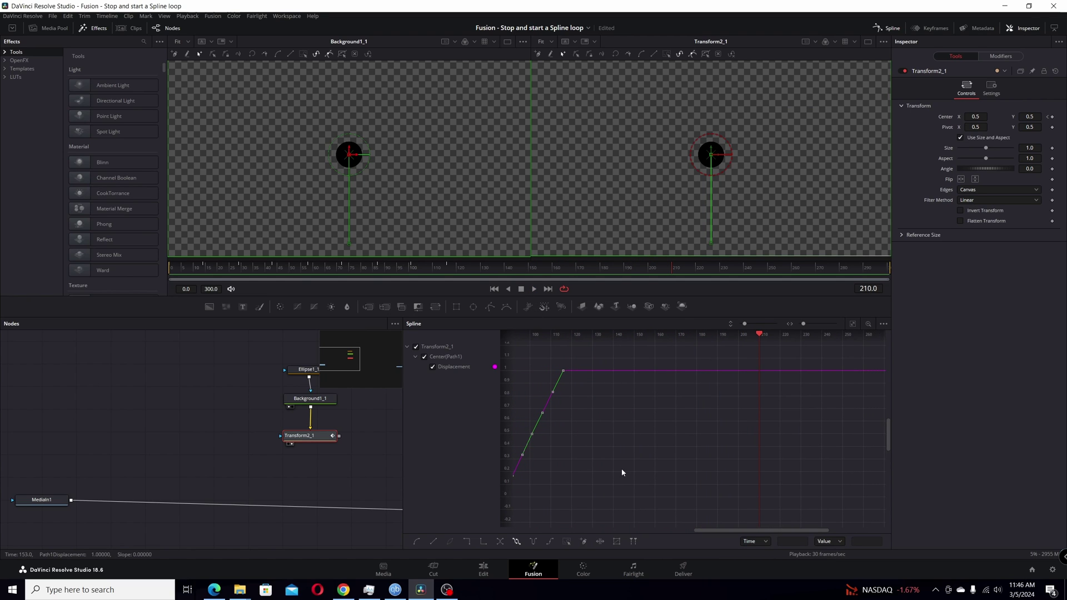
Step: Paste a copy of the last cycle's keyframes at a hold keyframe on frame 180 and set them to loop
left_click_drag(592, 473, 671, 476)
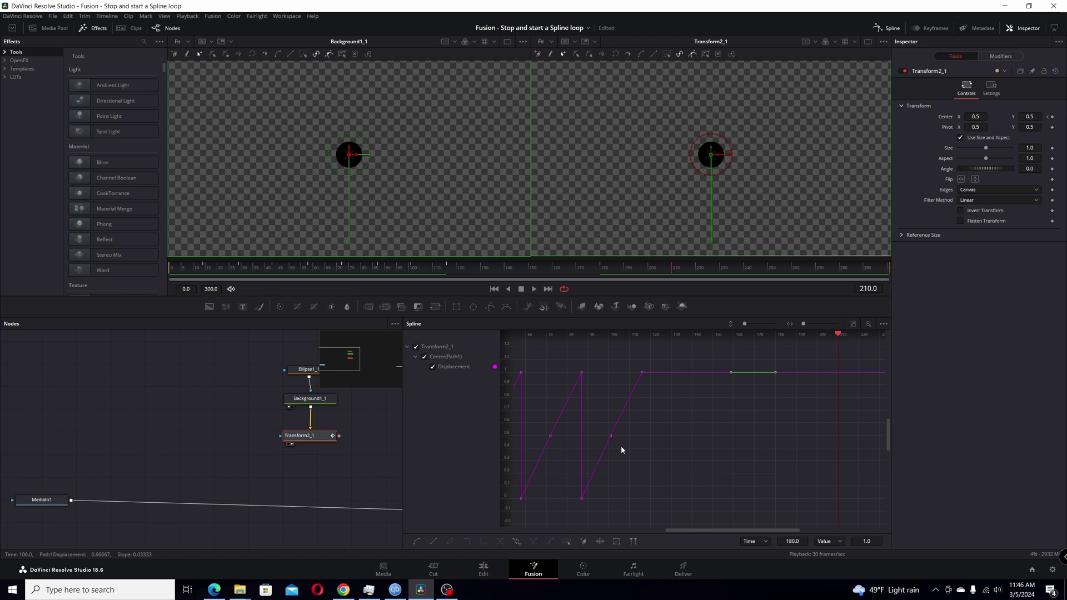
left_click_drag(570, 359, 661, 518)
left_click(775, 373)
key("ctrl+v")
left_click(516, 542)
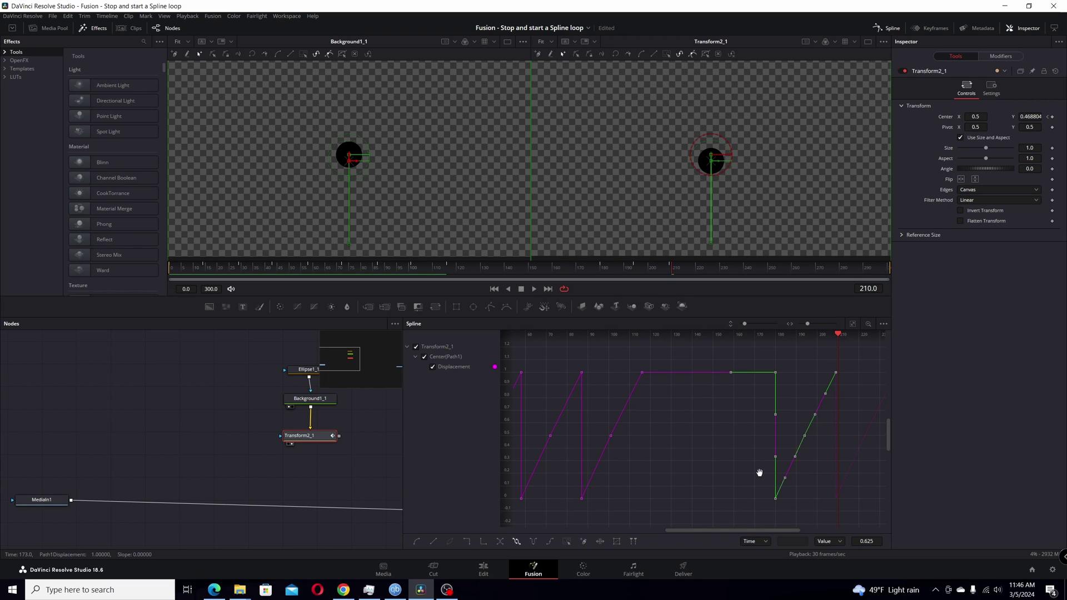
Step: Fit the whole Displacement curve in the Spline editor and play the animation from the start to check the pause and restart
left_click_drag(759, 473, 715, 469)
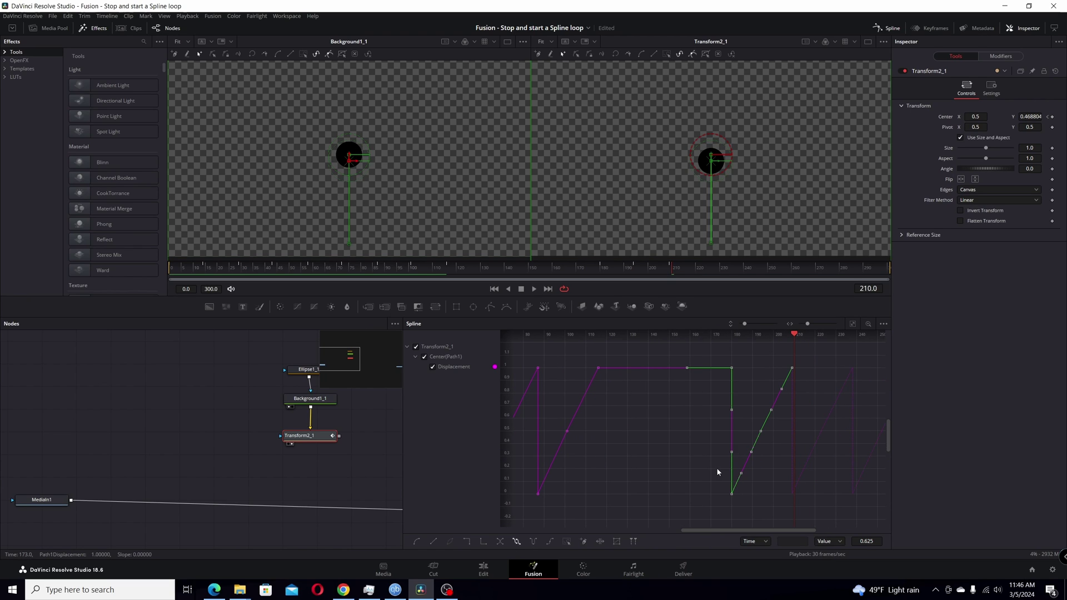
left_click(853, 324)
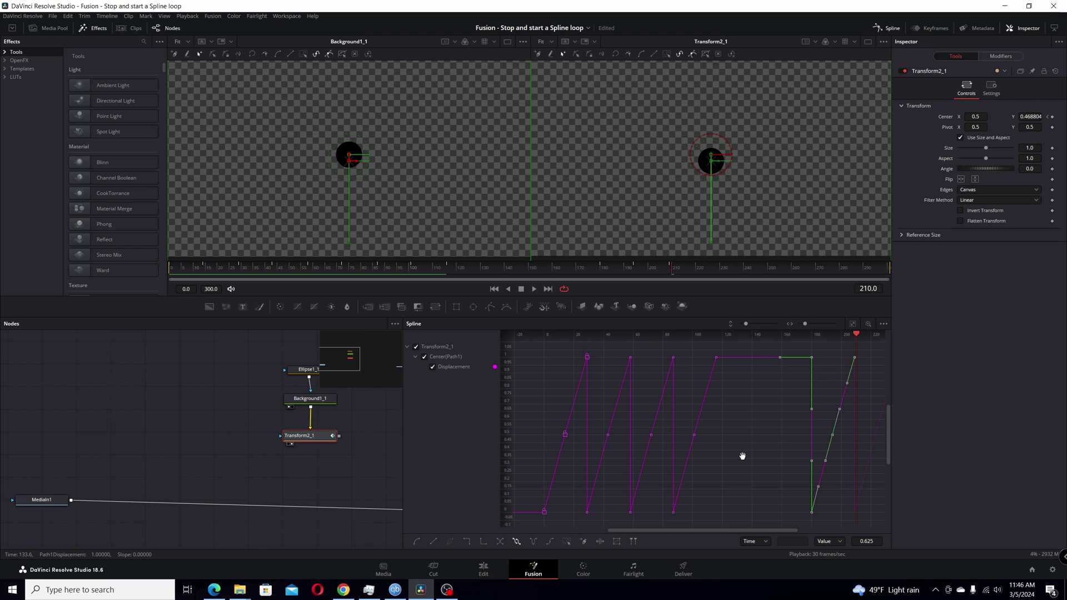
left_click_drag(742, 455, 726, 452)
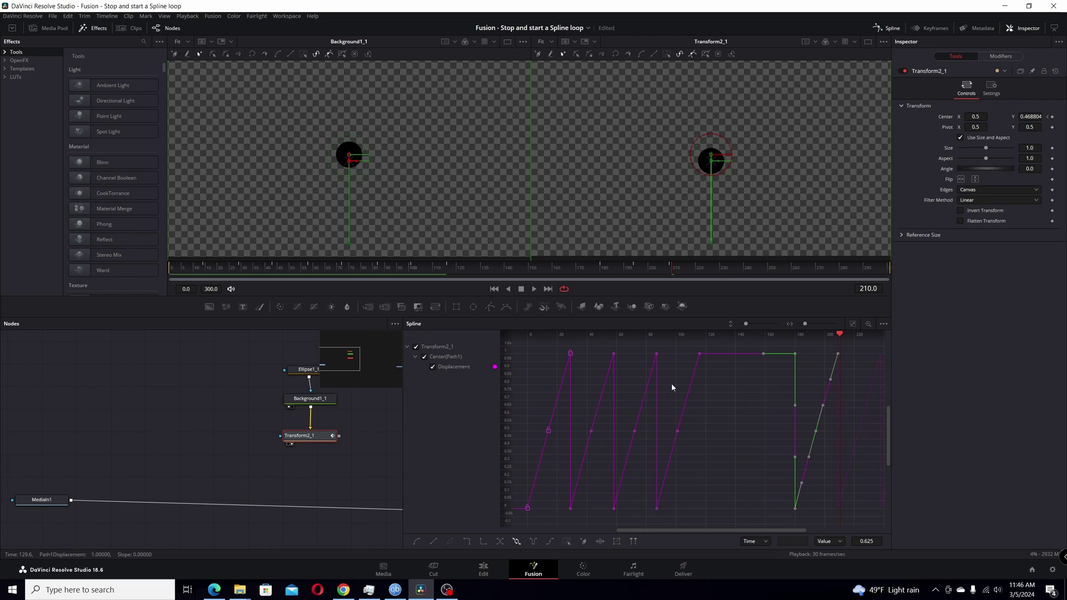
left_click(494, 290)
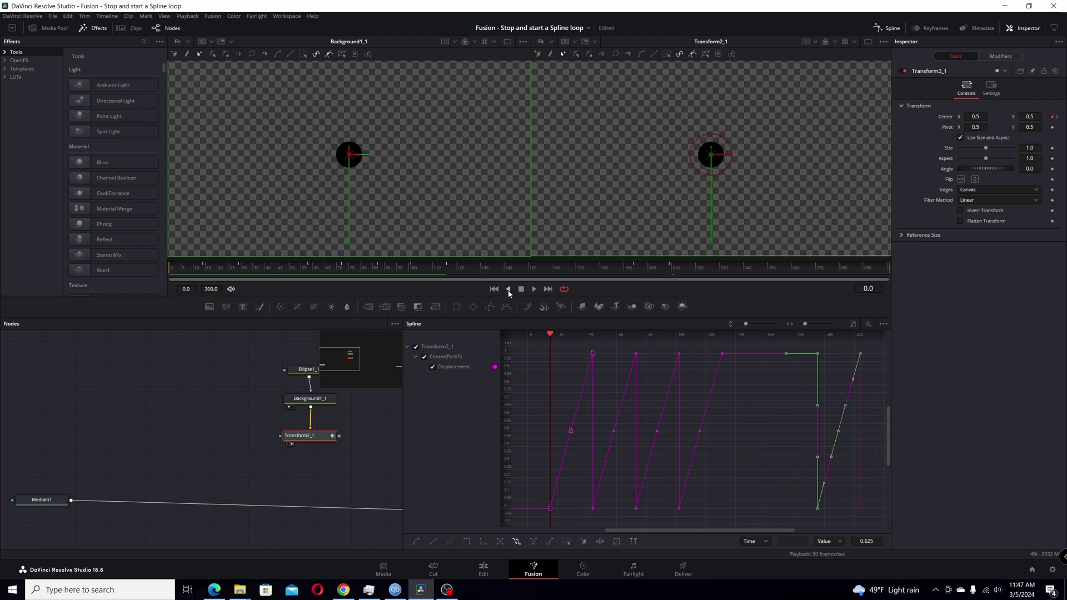
left_click(533, 289)
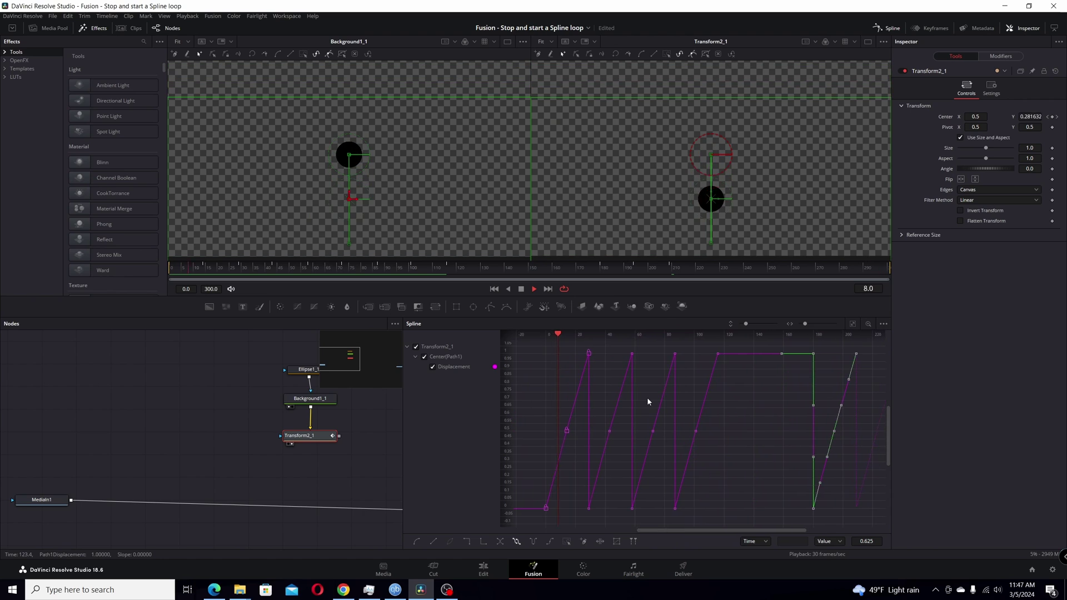
key("space")
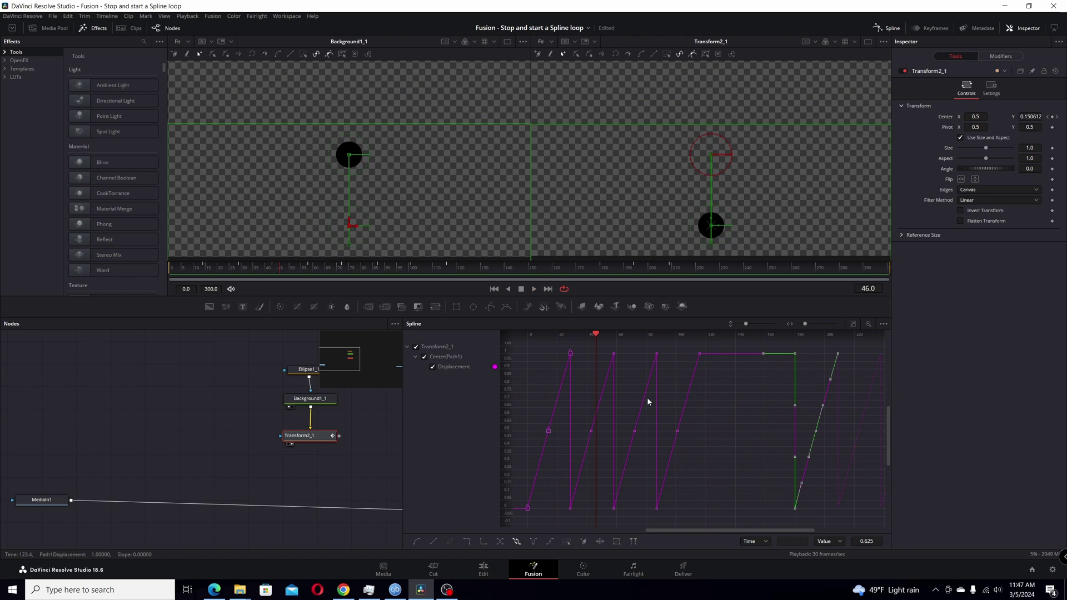